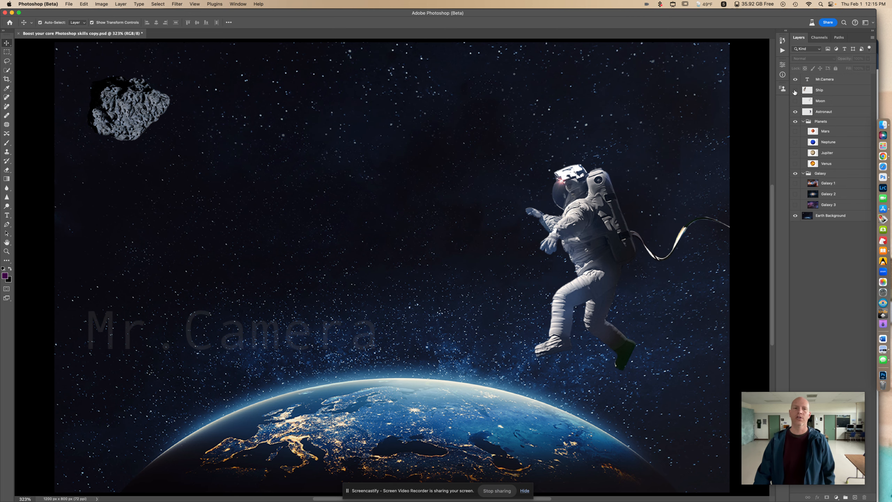
- Make the Ship layer visible and select it
click(795, 90)
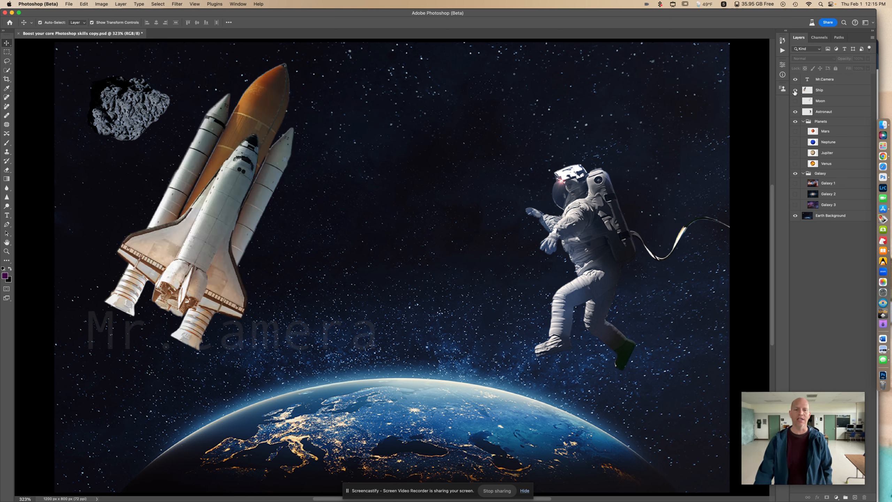
click(833, 92)
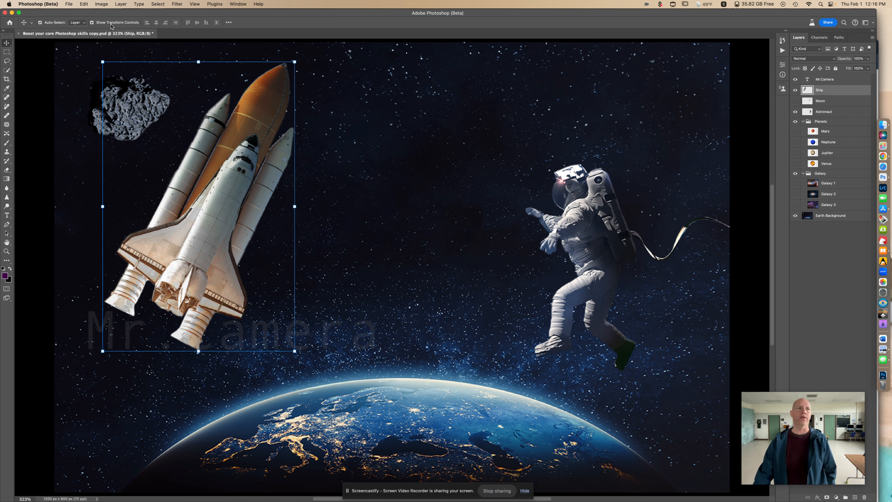
click(91, 24)
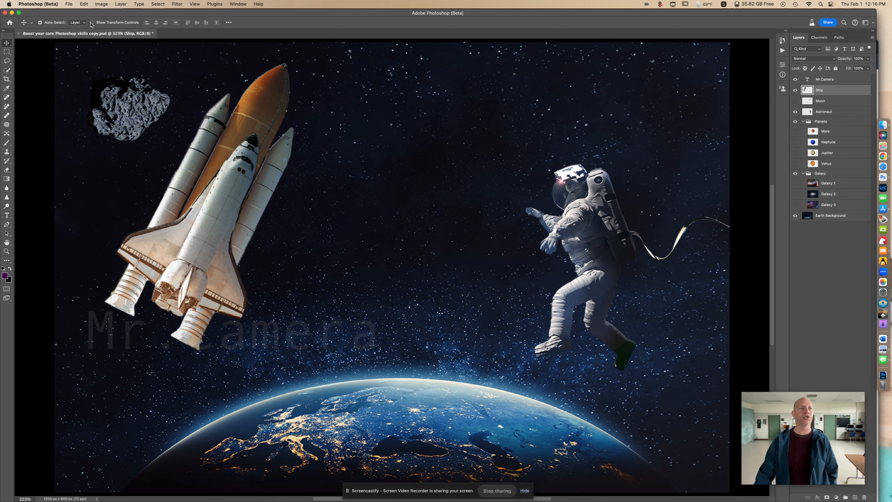
click(92, 23)
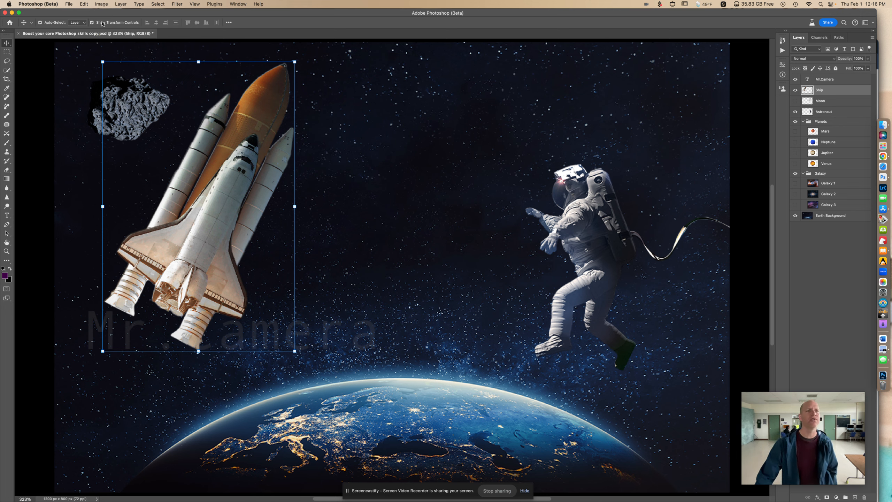
click(92, 23)
click(92, 23)
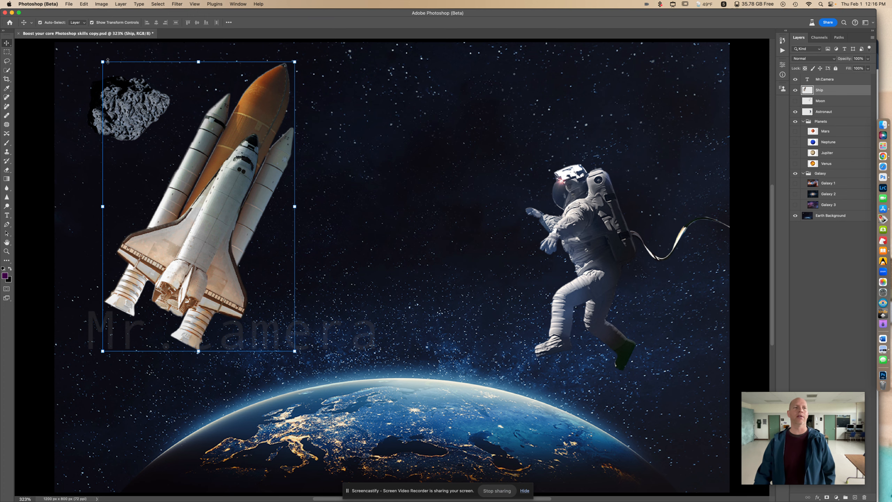
click(7, 52)
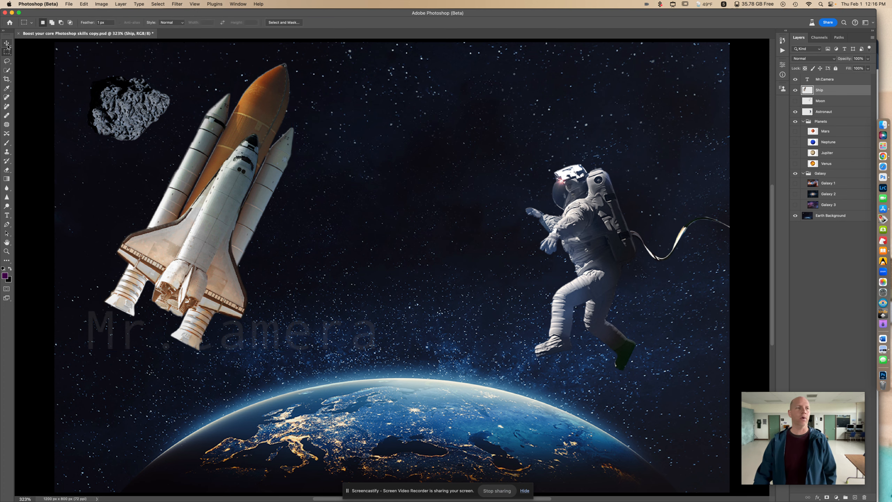
click(7, 45)
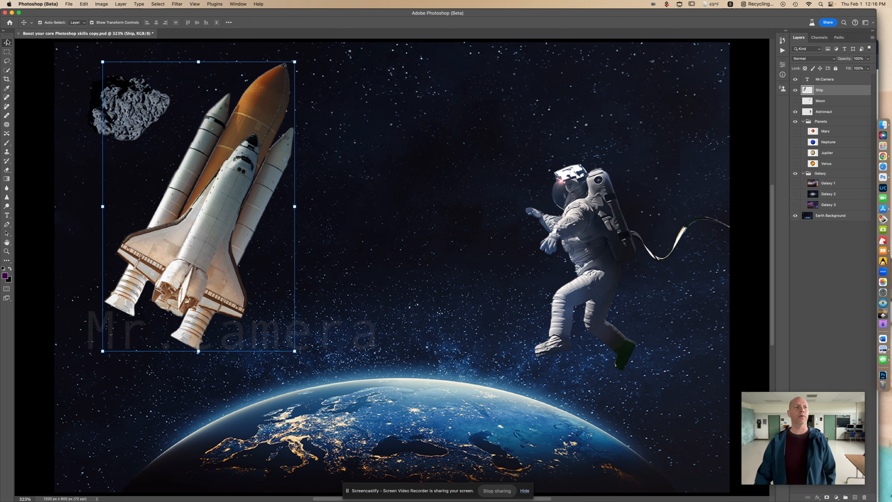
- Move the space shuttle right and slightly up, clear of the asteroid, then deselect it
drag(239, 143, 319, 129)
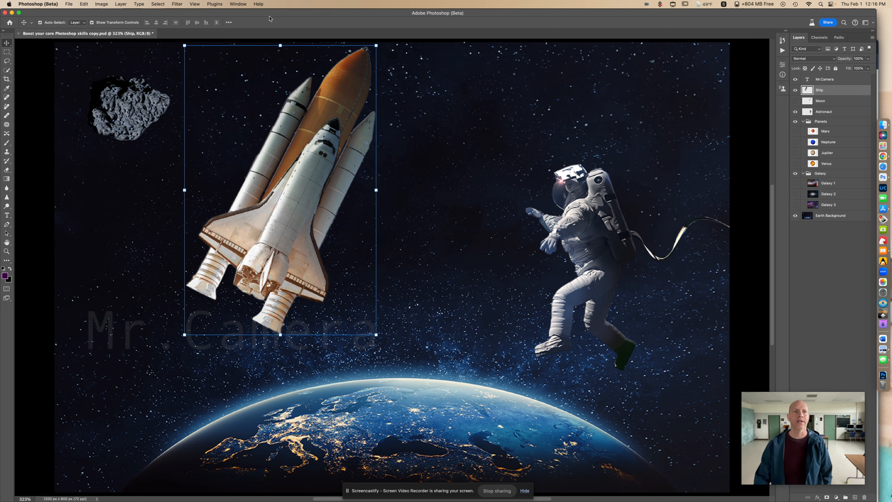
click(407, 76)
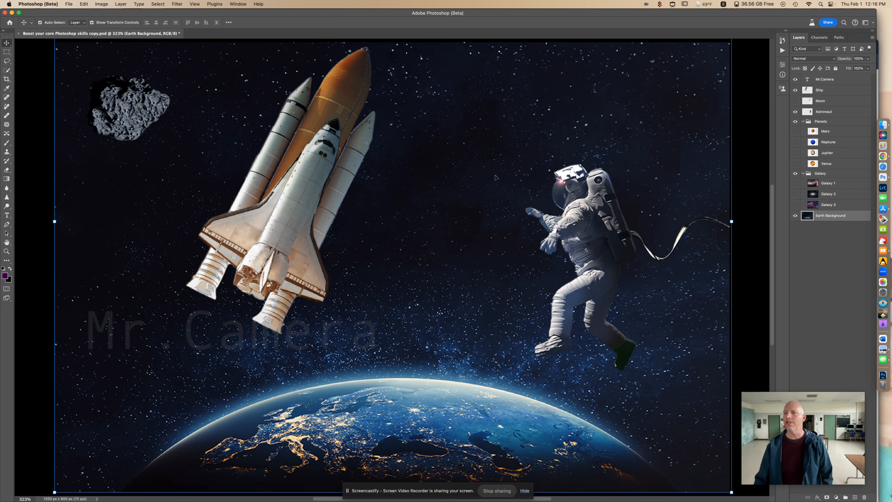
- Show the Moon layer and reorder the Astronaut layer above it so the astronaut sits in front of the moon
click(796, 101)
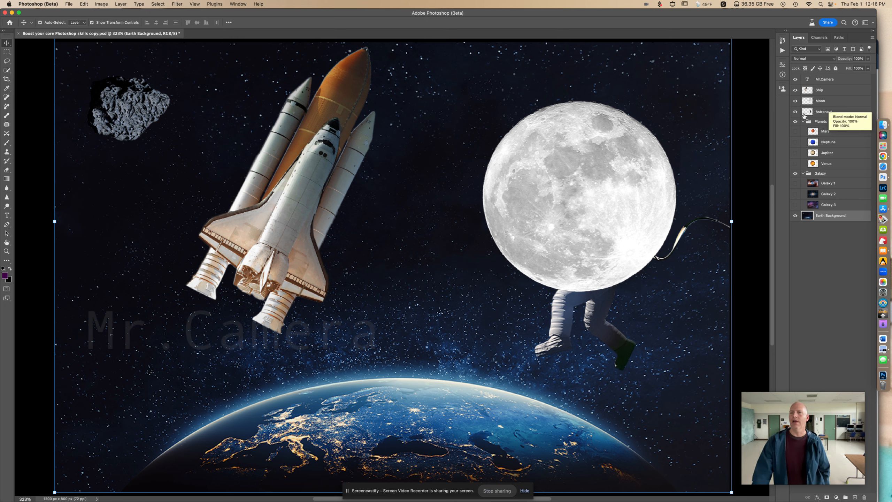
click(832, 113)
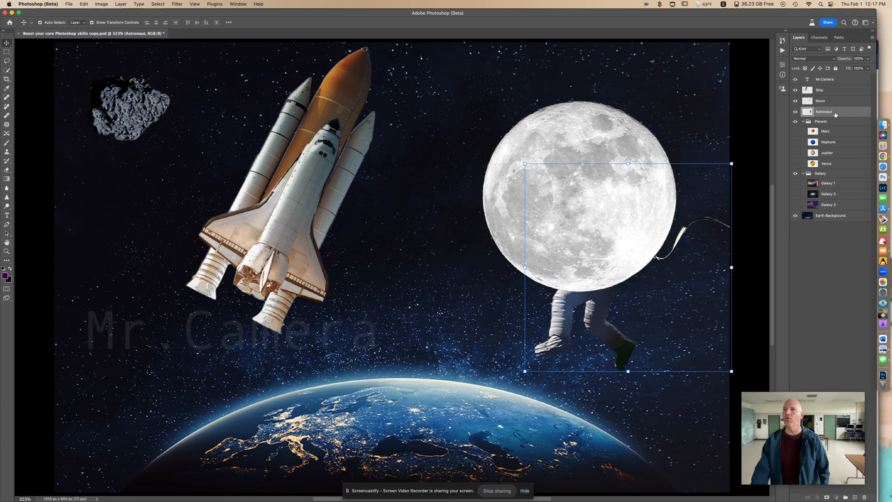
drag(836, 115, 835, 99)
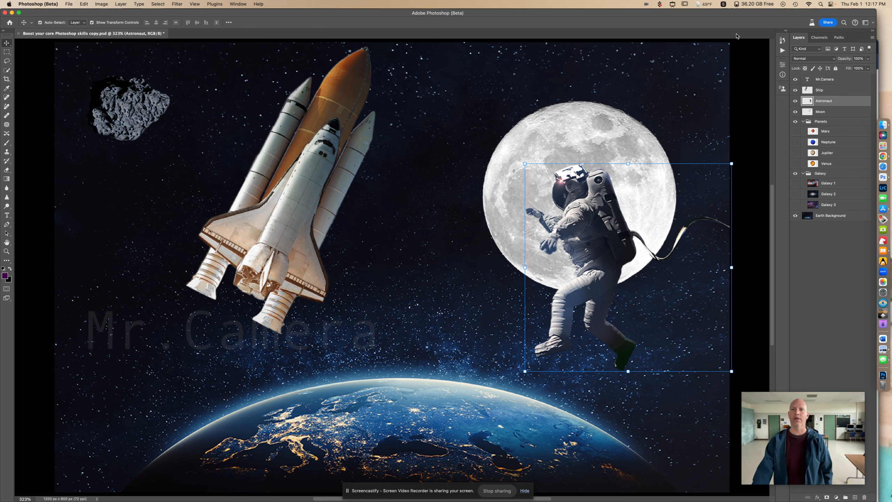
click(757, 58)
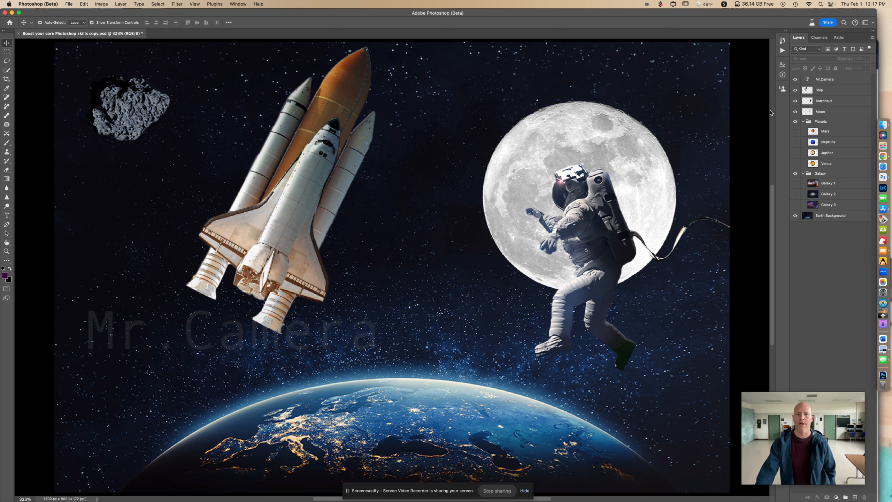
- Remove the asteroid from the Earth Background layer using the Spot Healing Brush at a size of 160 px
click(835, 216)
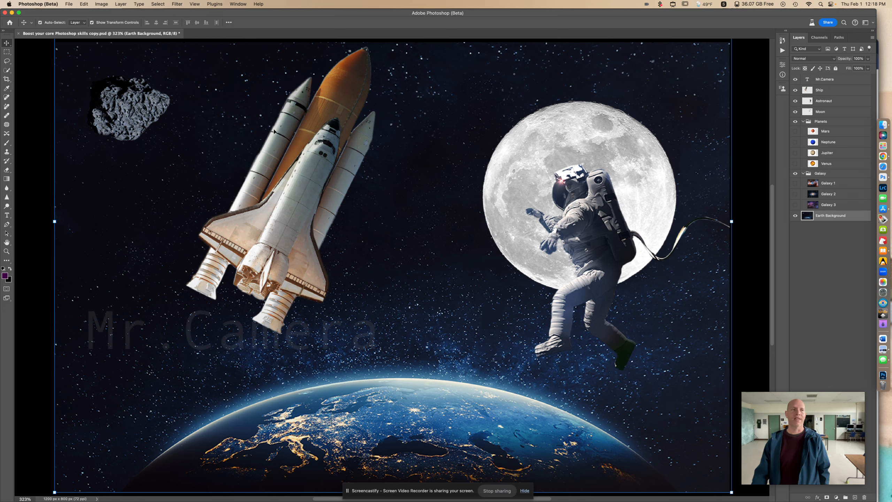
click(8, 98)
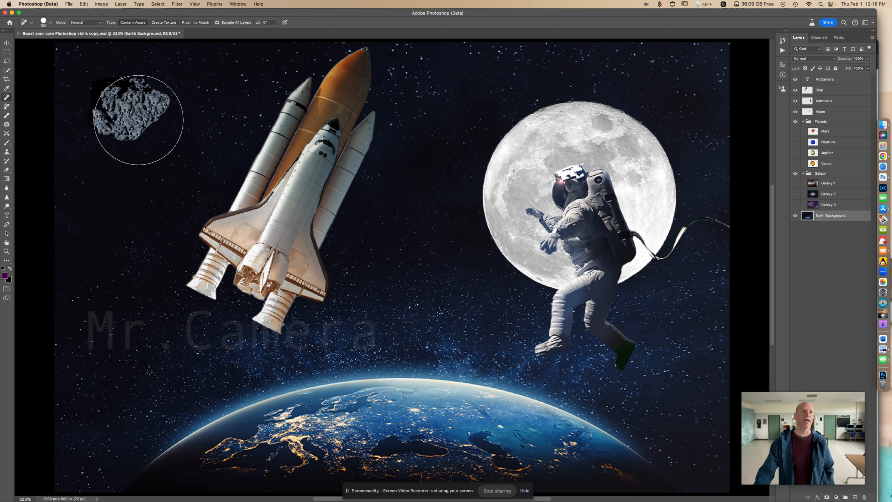
click(43, 22)
click(44, 22)
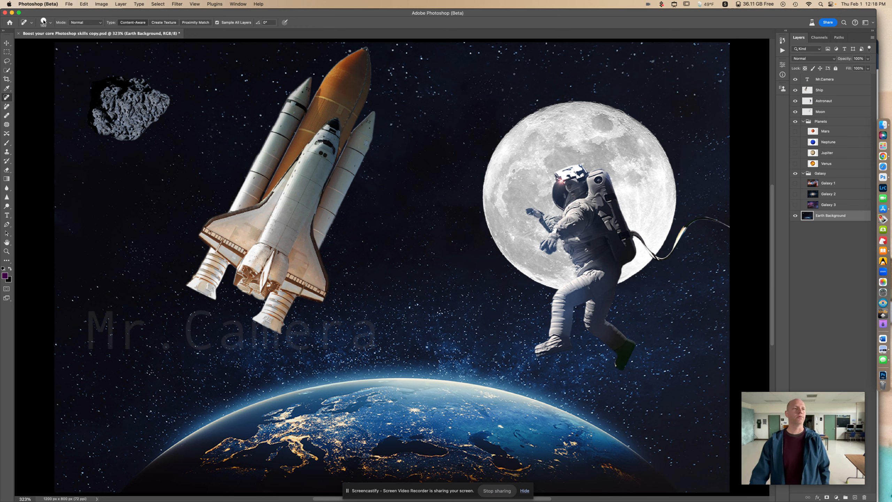
click(44, 22)
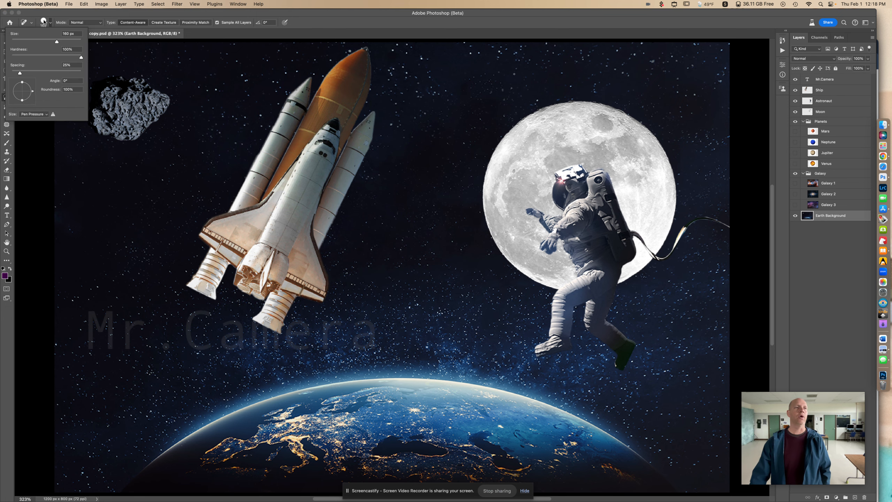
mouse_move(56, 42)
mouse_down()
mouse_move(25, 43)
mouse_move(57, 43)
mouse_up()
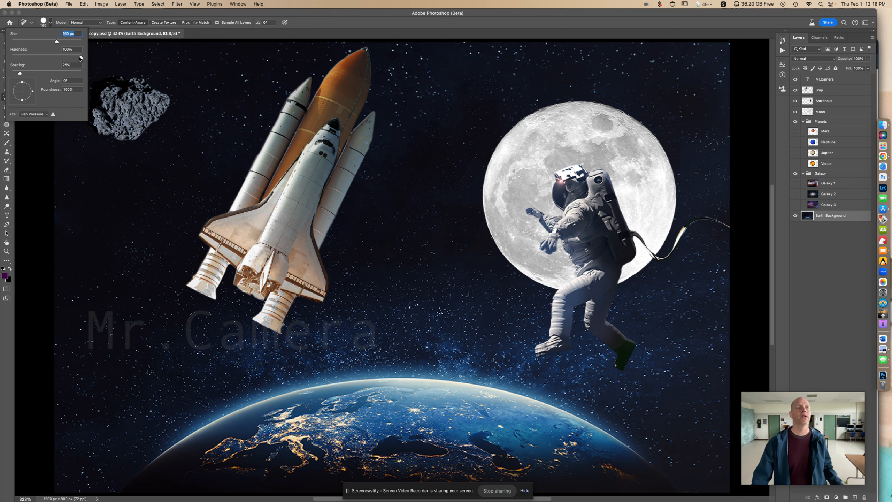
click(132, 14)
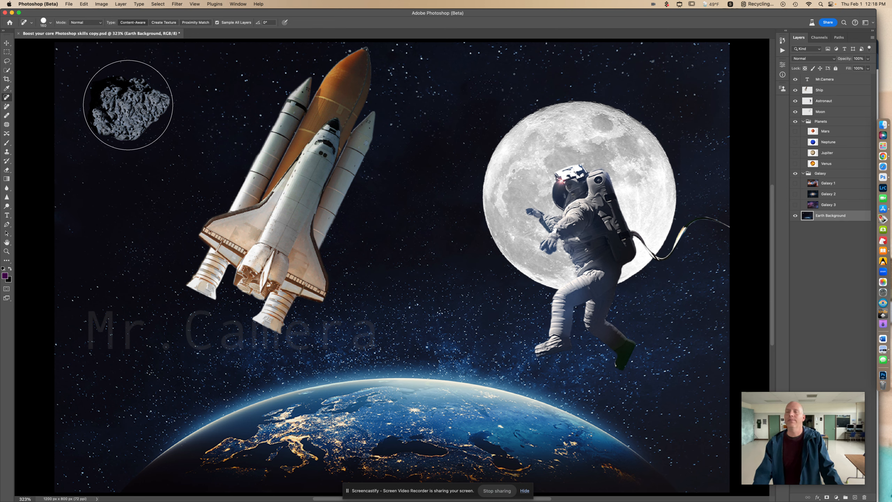
click(127, 107)
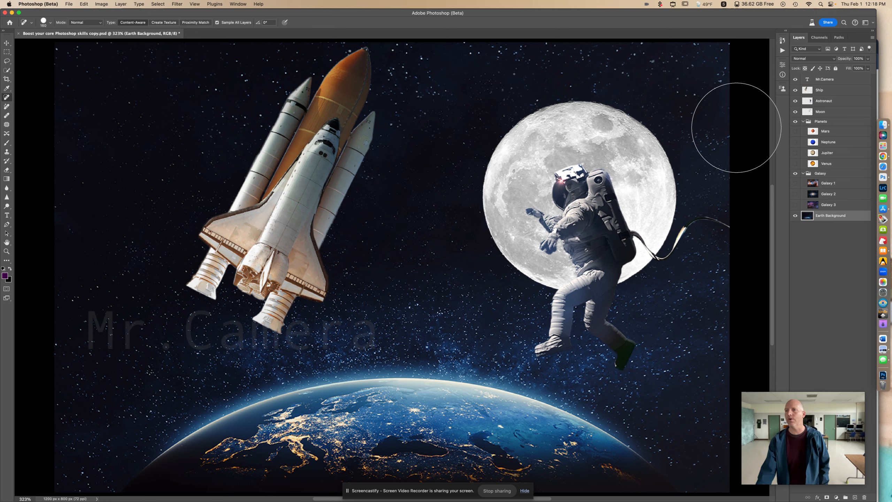
- Preview the Mars, Neptune, Jupiter and Venus layers one at a time, hiding each again
click(795, 131)
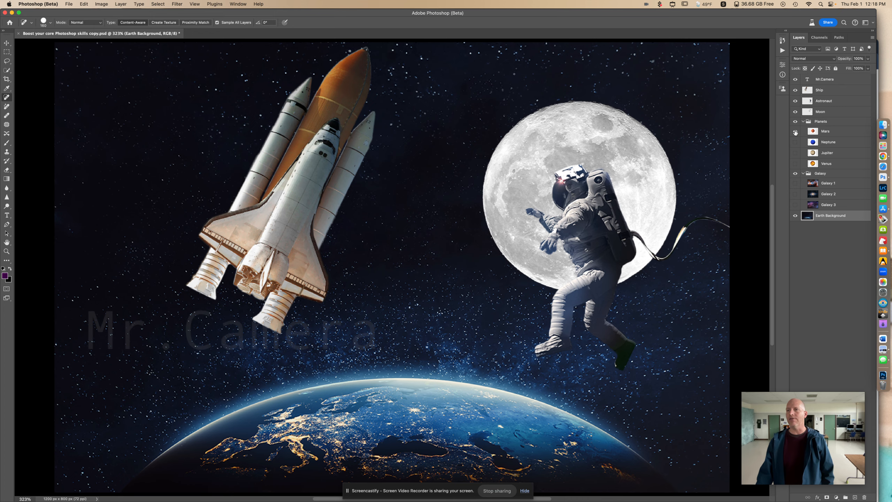
click(795, 131)
click(796, 142)
click(795, 141)
click(796, 153)
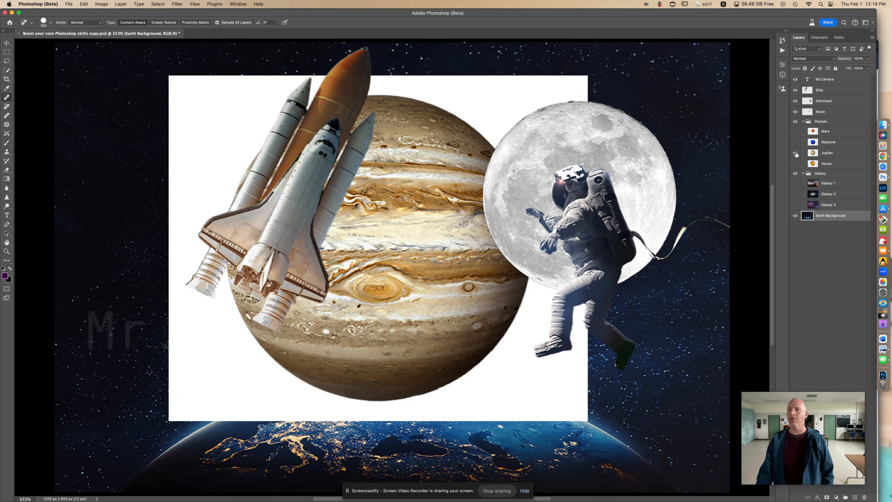
click(795, 153)
click(796, 163)
click(796, 163)
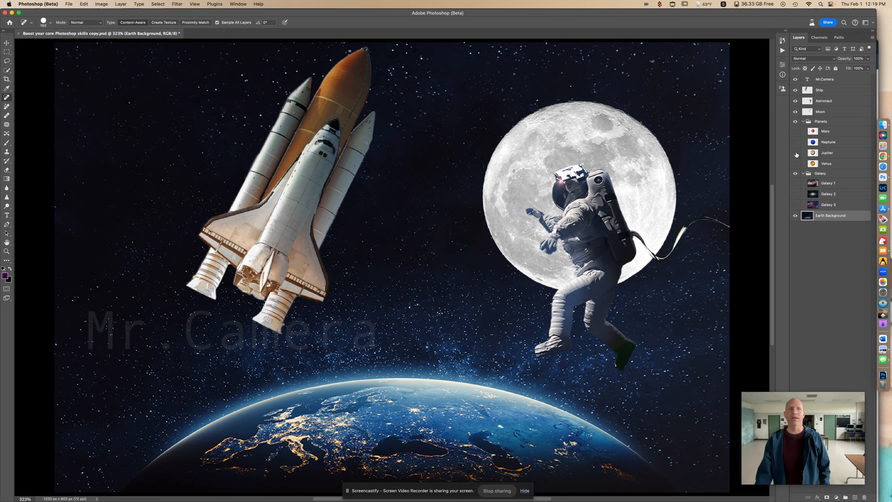
- Show the Jupiter layer, select its subject and add a layer mask to hide the white background
click(796, 153)
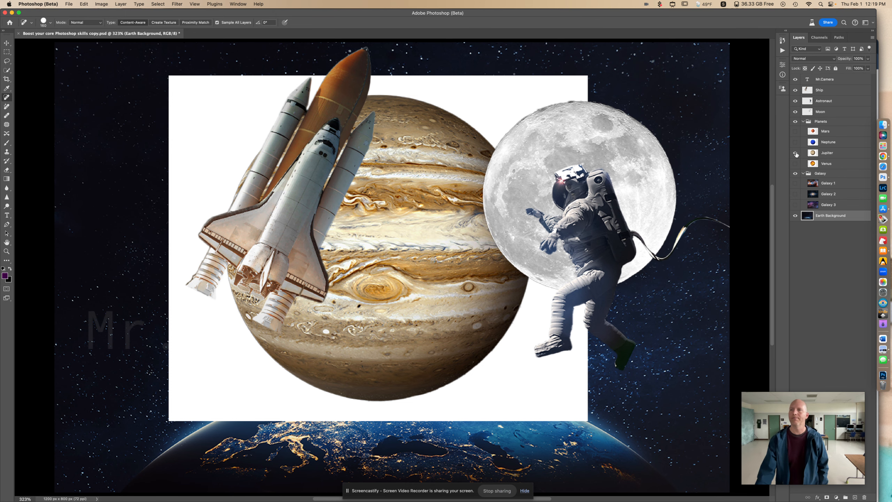
click(835, 156)
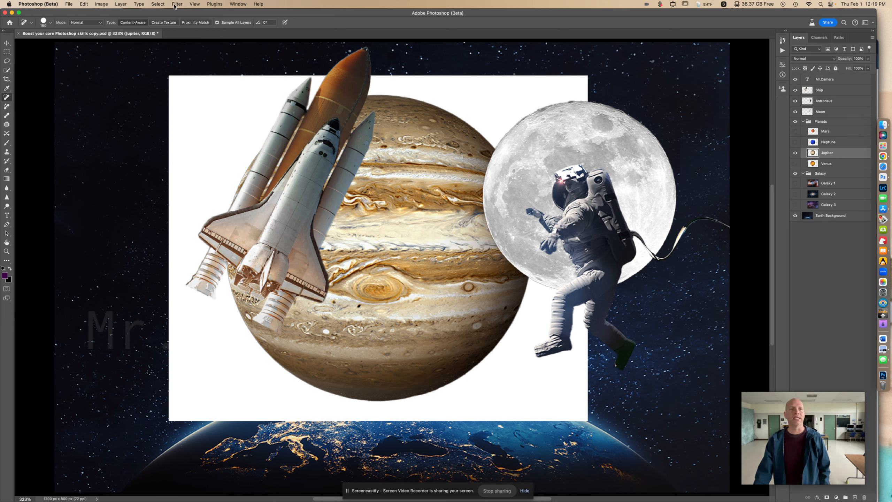
click(158, 4)
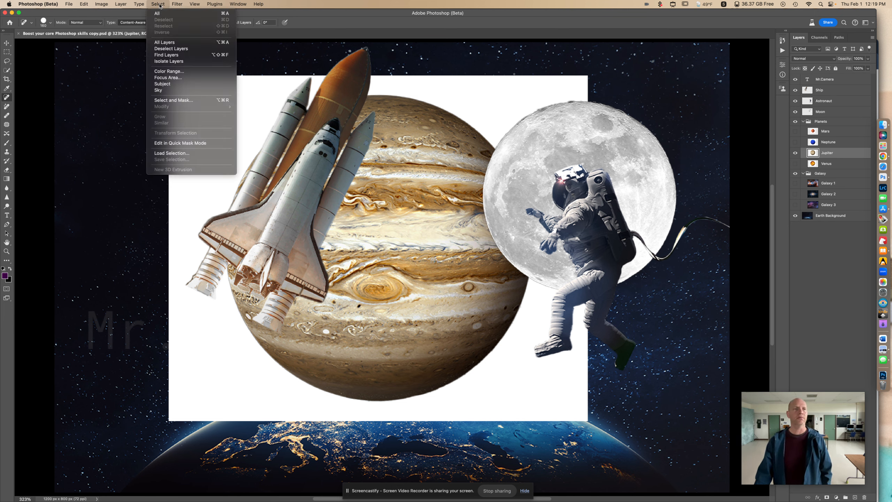
click(178, 84)
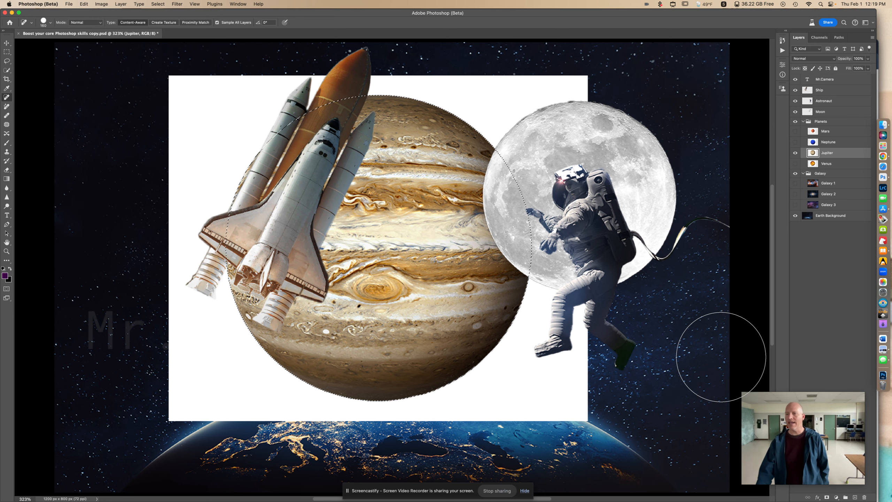
click(827, 498)
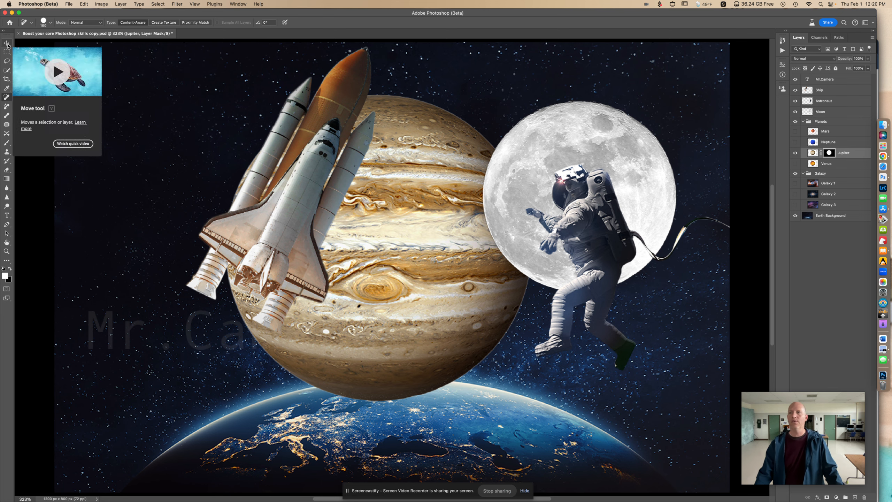
- Scale Jupiter proportionally to about 57% and place it behind the shuttle in the upper-left sky
click(7, 43)
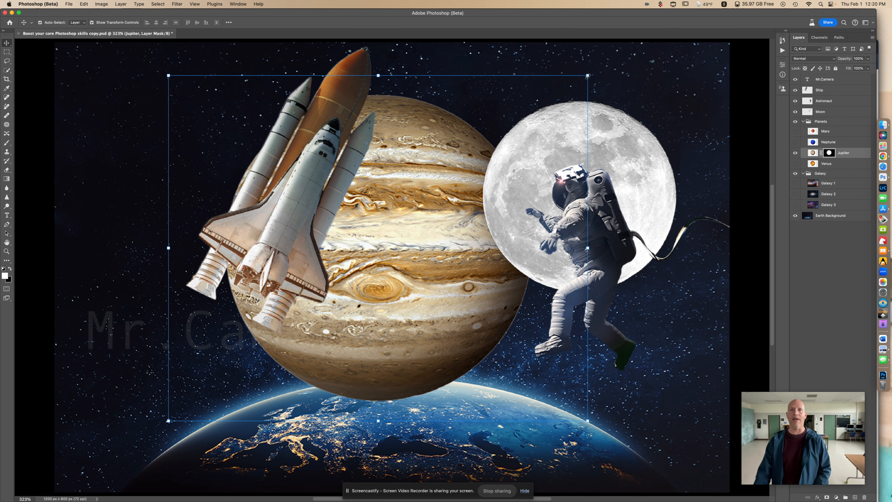
drag(587, 75, 398, 213)
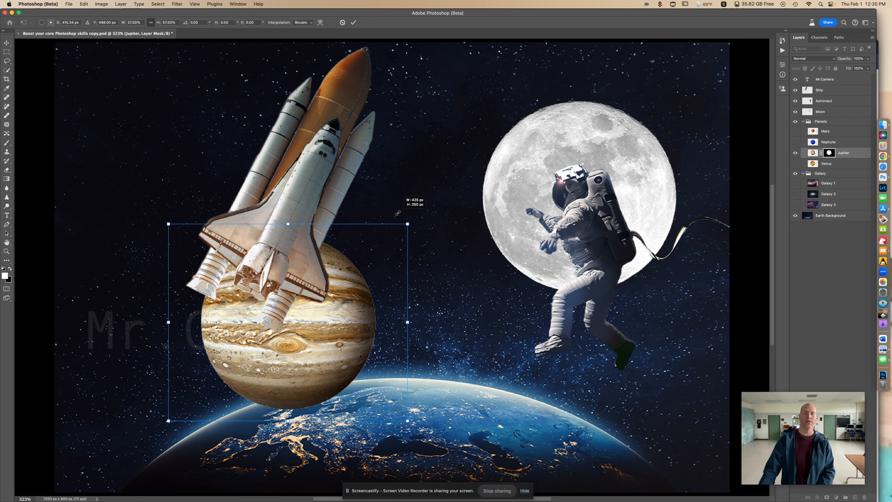
drag(398, 213, 398, 213)
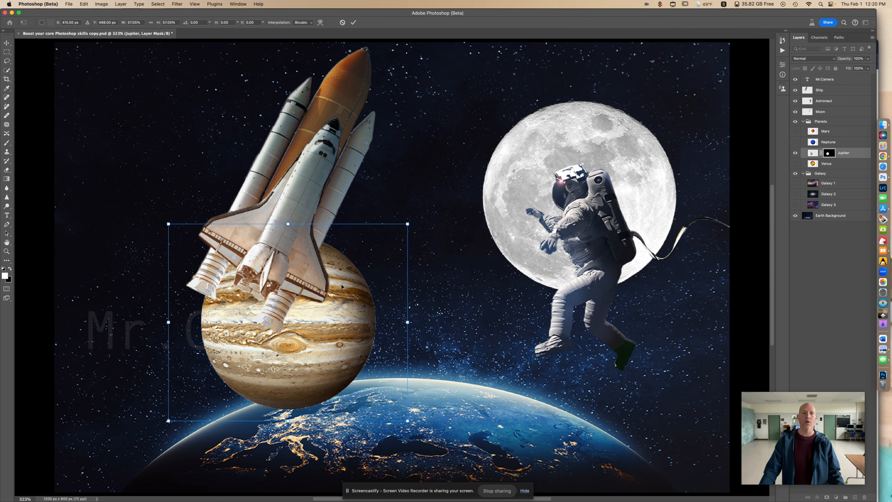
drag(342, 287, 263, 119)
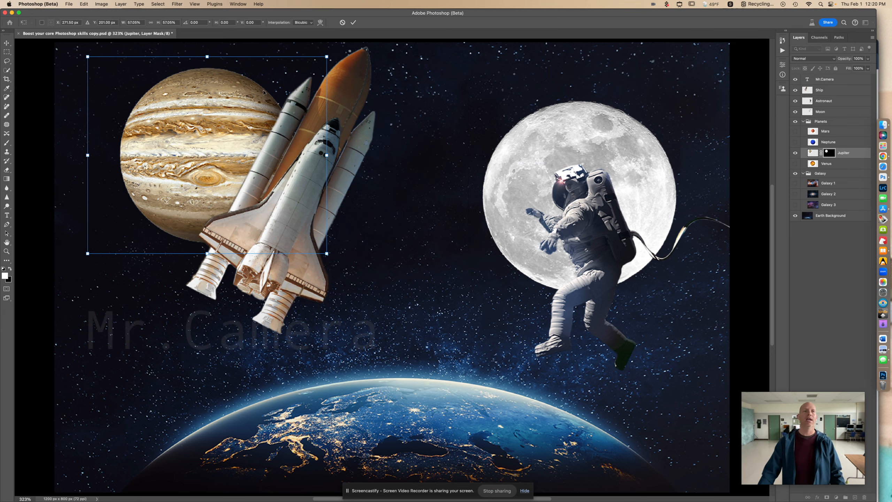
click(353, 22)
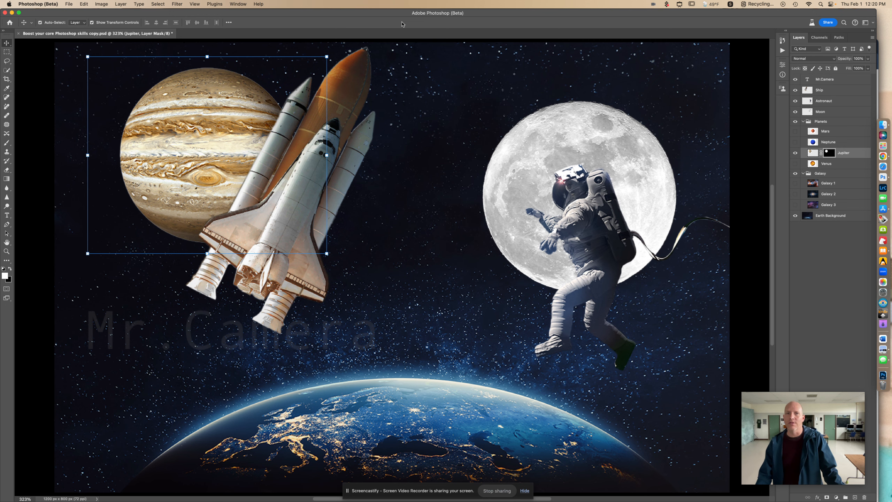
click(414, 52)
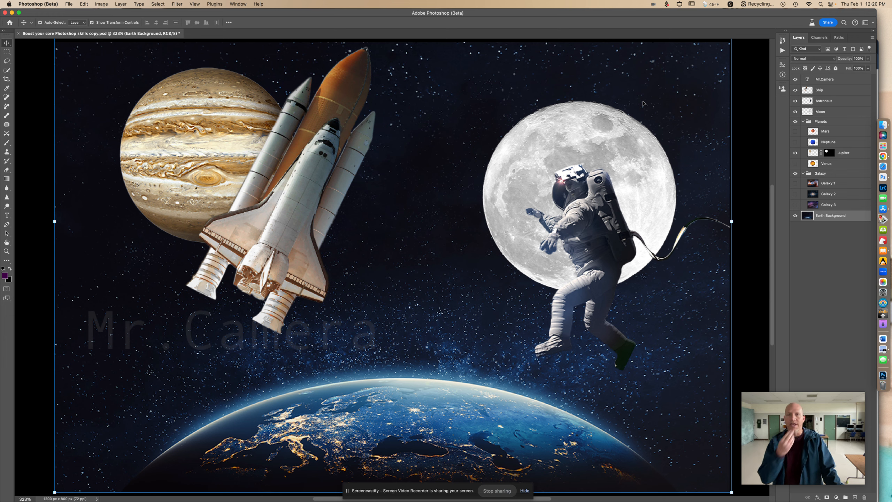
- Enlarge the moon proportionally to about 118% behind the astronaut, apply the transform and deselect the layer
click(625, 132)
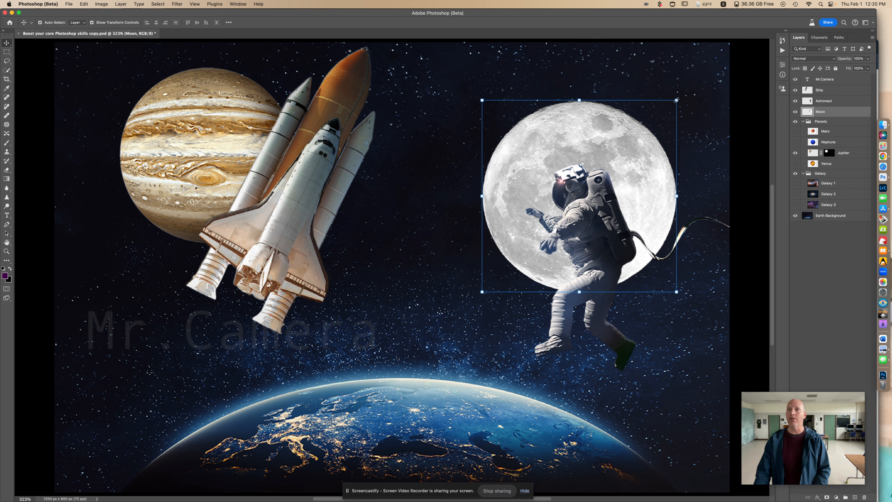
drag(676, 100, 712, 70)
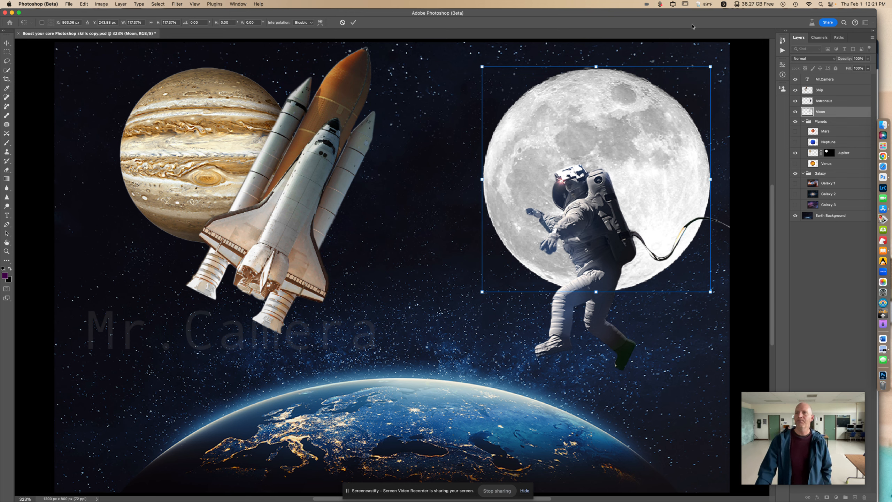
click(353, 23)
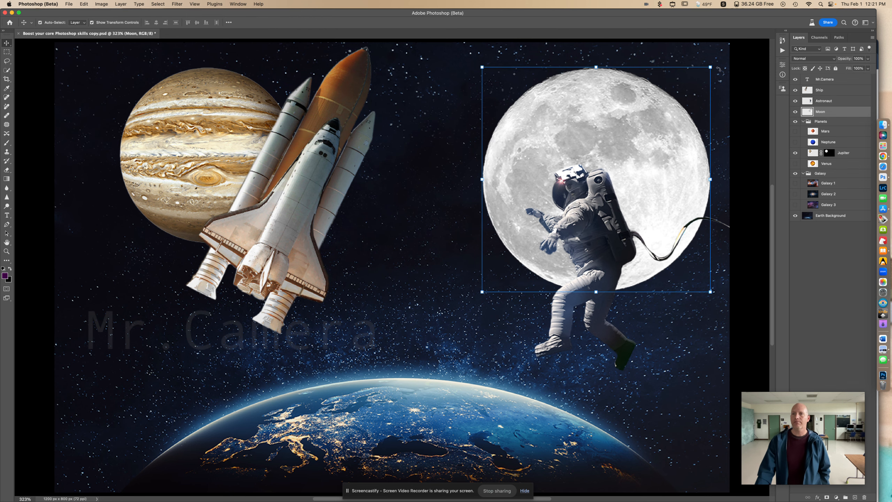
click(739, 76)
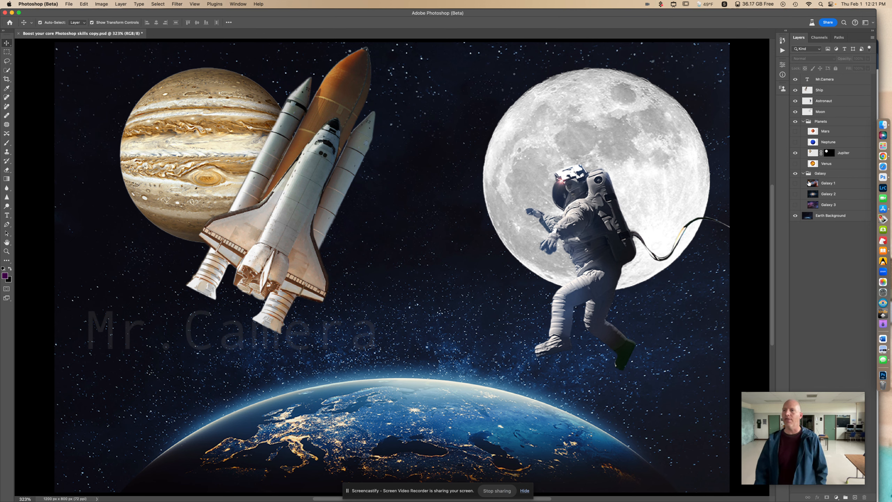
- Preview the Galaxy 1, Galaxy 2 and Galaxy 3 layers one at a time, hiding each again
click(796, 183)
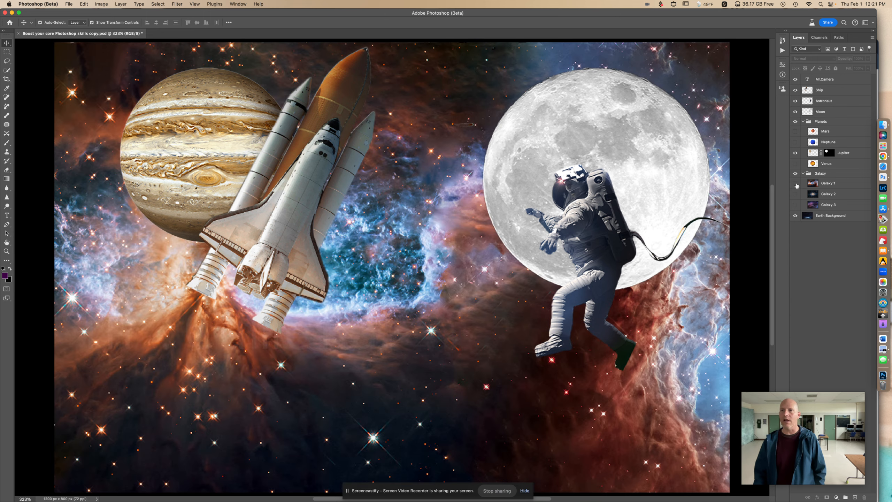
click(795, 183)
click(796, 194)
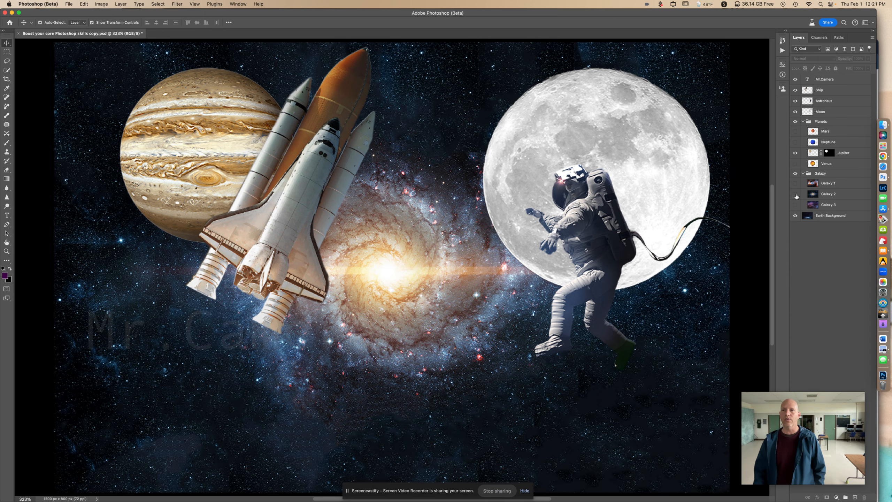
click(795, 194)
click(795, 205)
click(795, 206)
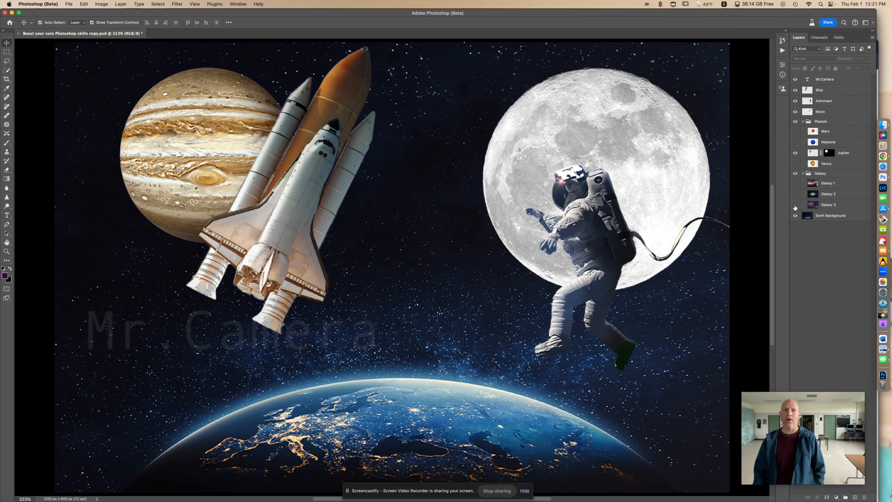
- Show the Galaxy 2 layer and add a Hue/Saturation adjustment above it, shifting the hue to a green core and purple sky
click(795, 194)
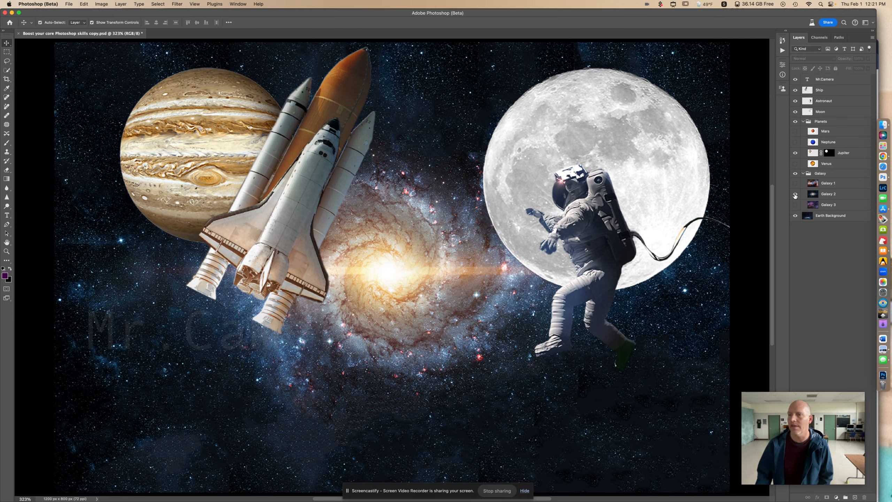
click(839, 195)
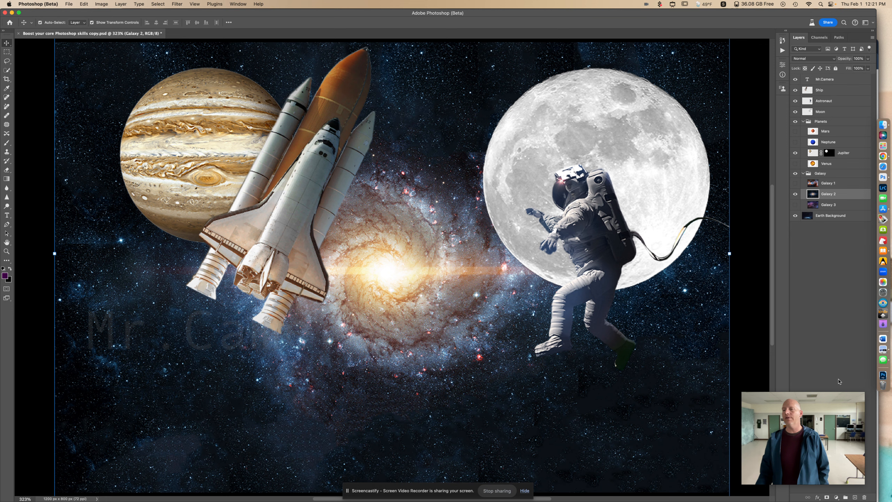
mouse_move(842, 437)
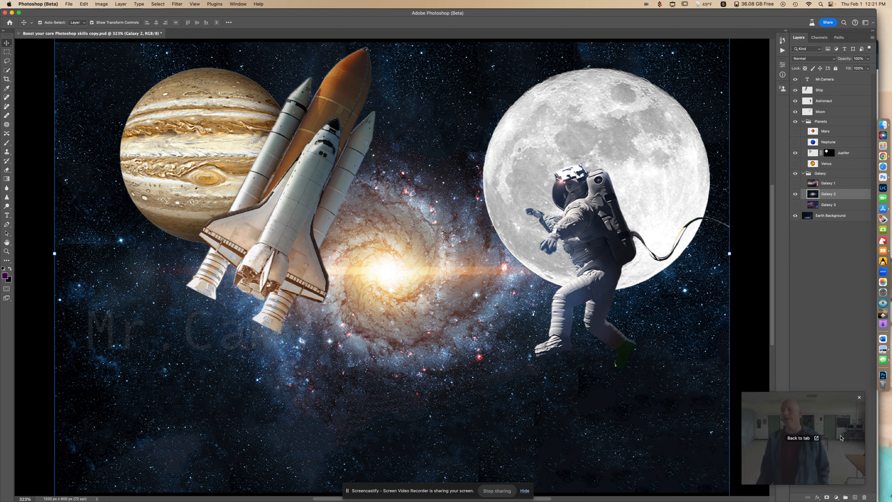
click(837, 499)
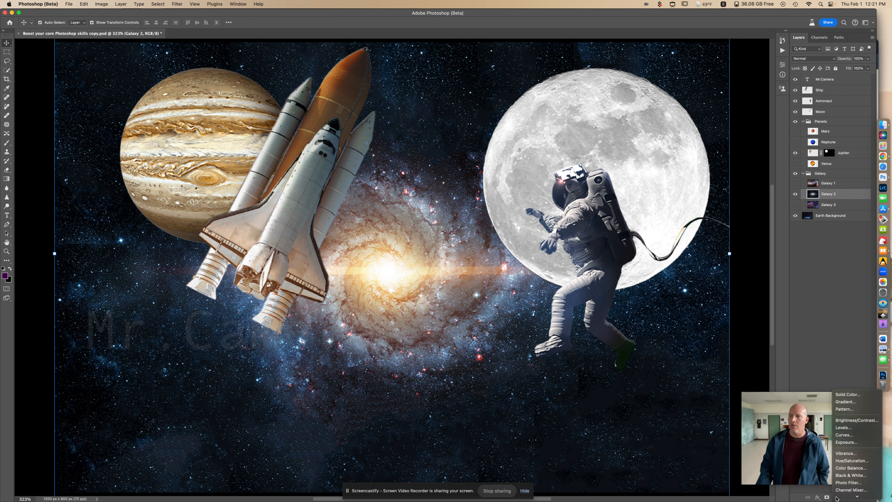
click(844, 460)
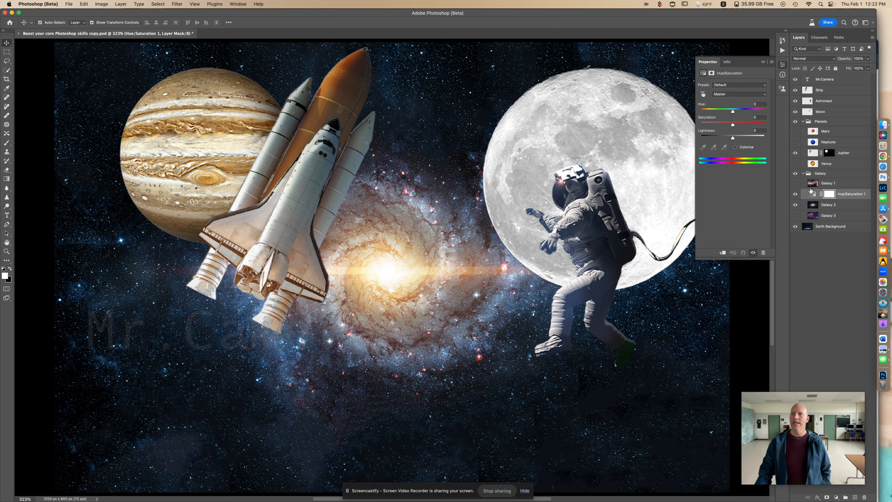
drag(733, 114, 752, 115)
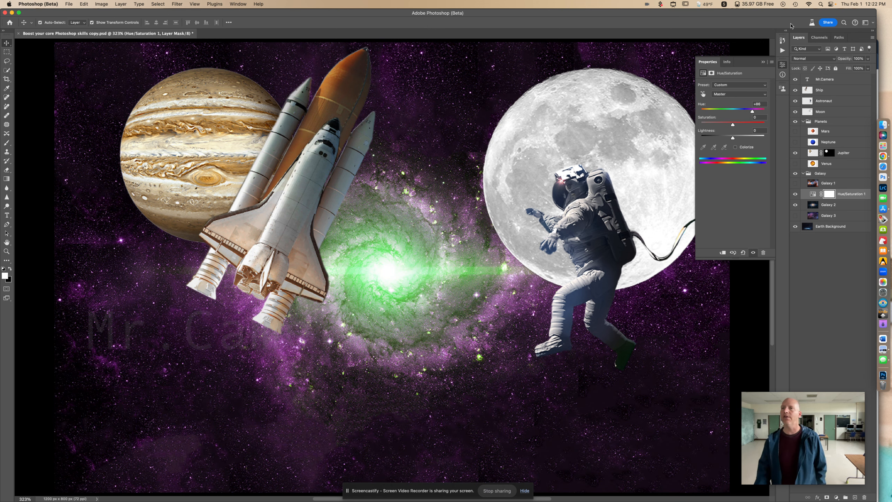
- Set the blending mode of the Hue/Saturation adjustment layer to Luminosity
click(812, 60)
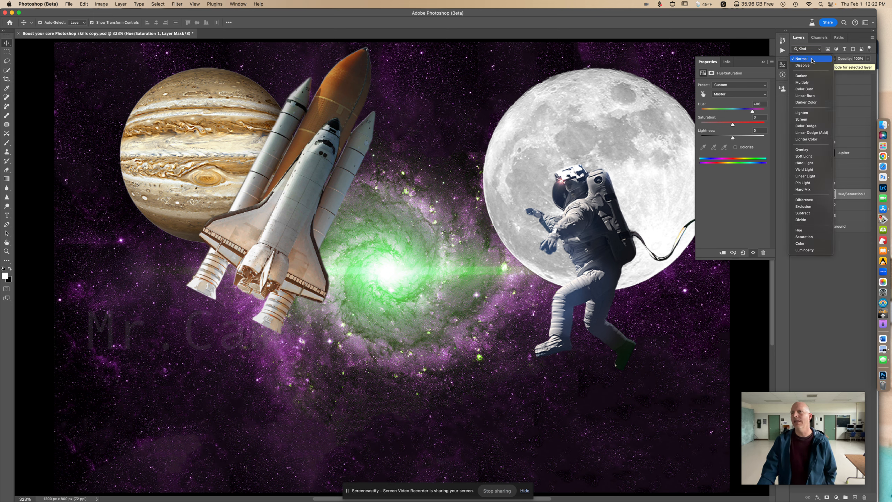
click(811, 60)
click(811, 59)
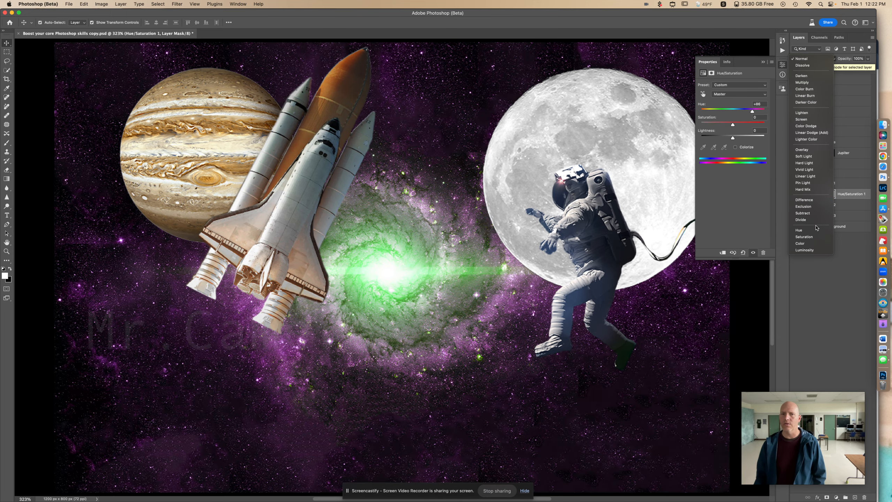
click(816, 250)
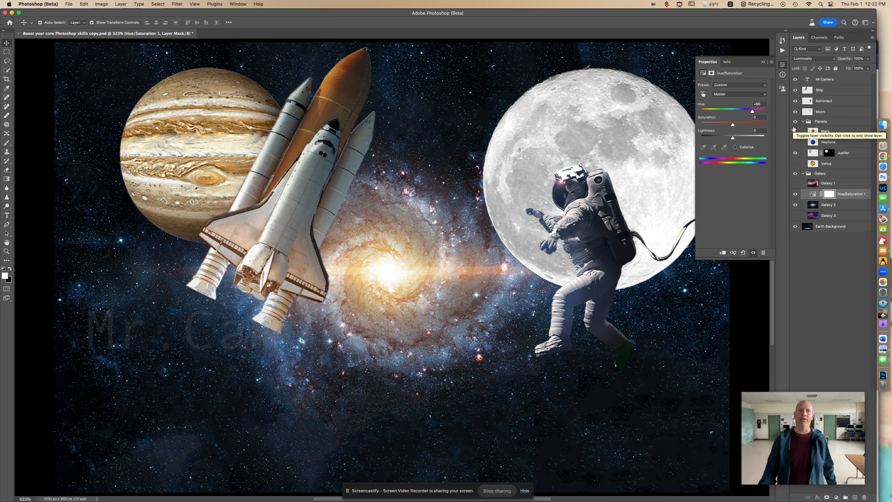
- Move the shuttle down and to the left so it overlaps Jupiter's lower part, and scale it proportionally to about 124%
drag(348, 134, 265, 238)
key(super+t)
drag(302, 164, 377, 118)
key(super+z)
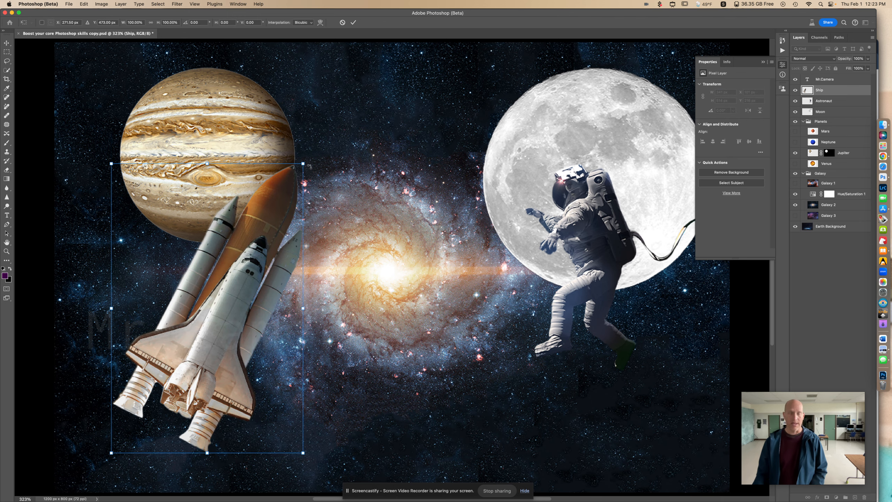
drag(303, 164, 378, 114)
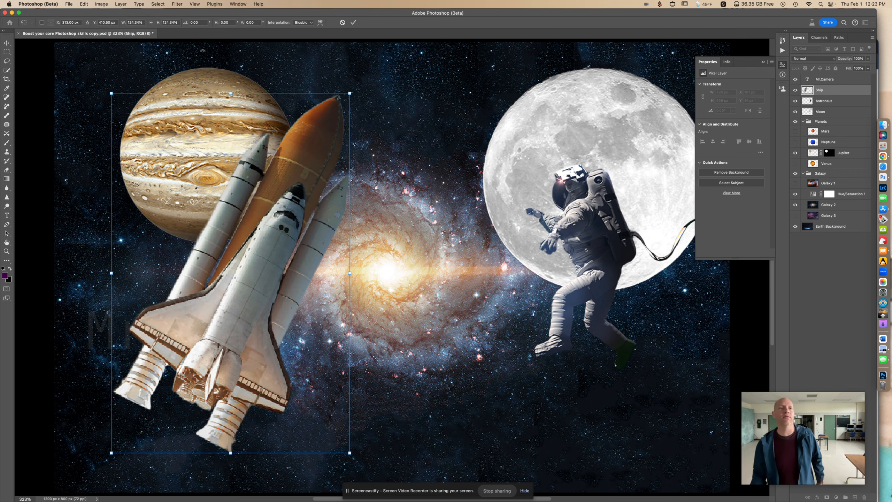
click(353, 23)
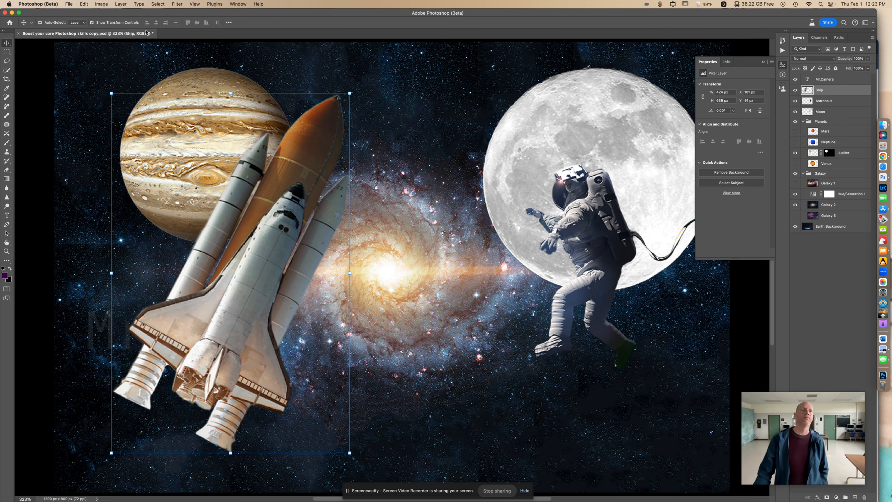
- Save a layered Photoshop-format copy to Downloads, adding the author's full name at the start of the file name
click(69, 5)
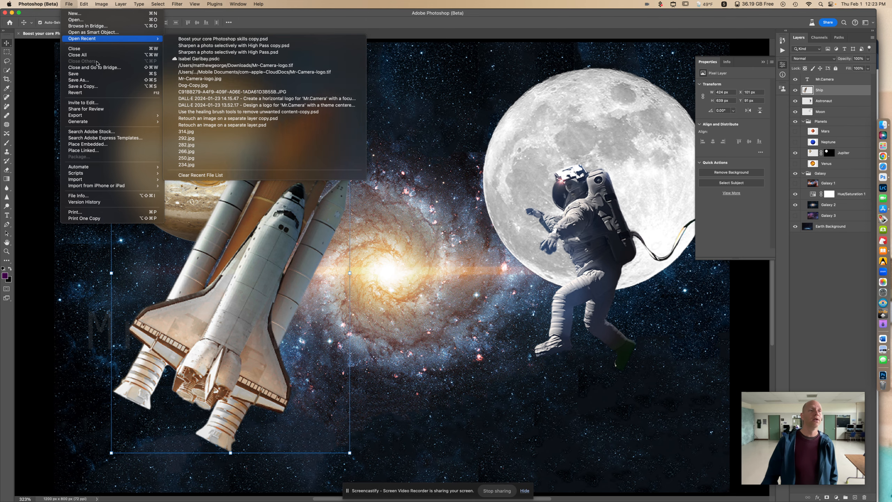
click(99, 87)
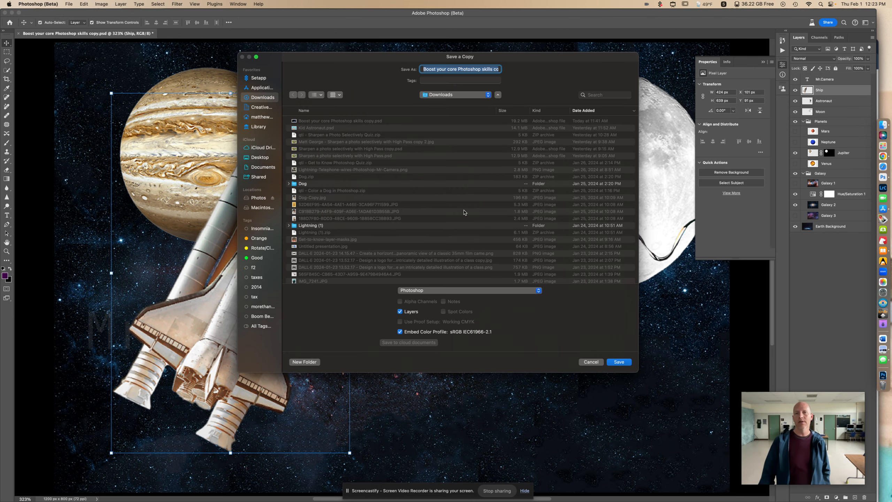
click(425, 70)
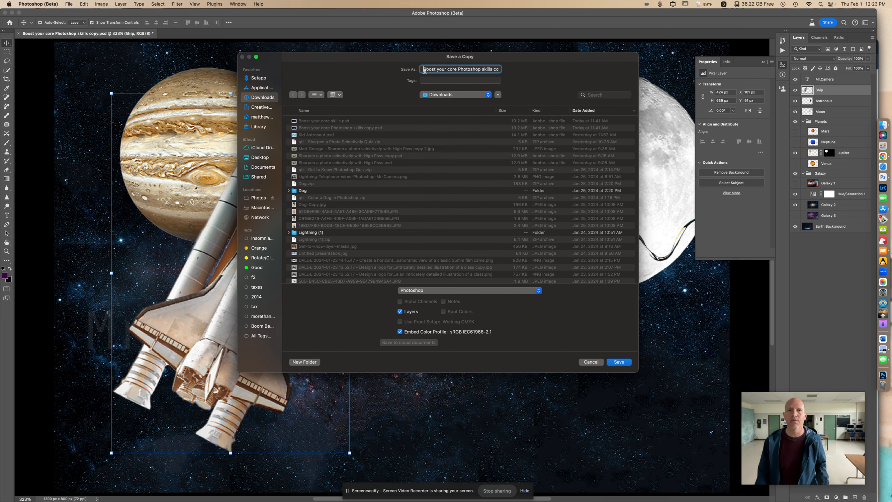
text(Matt-G)
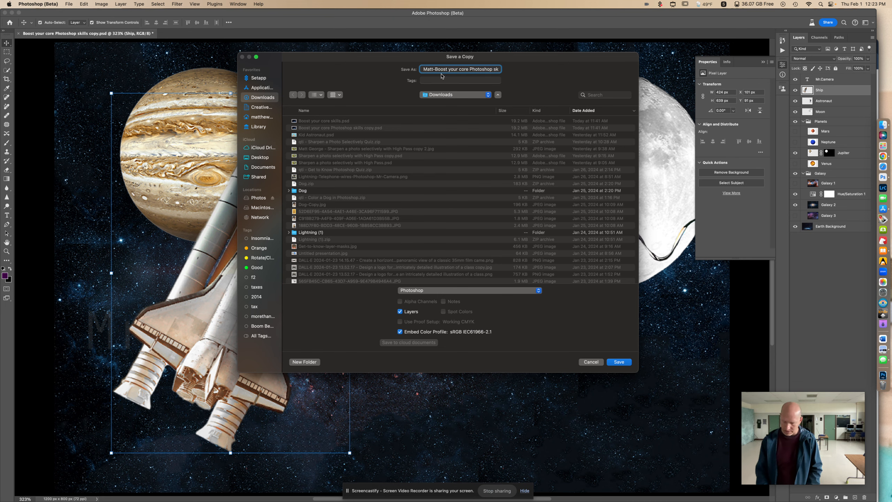
text(eorge-)
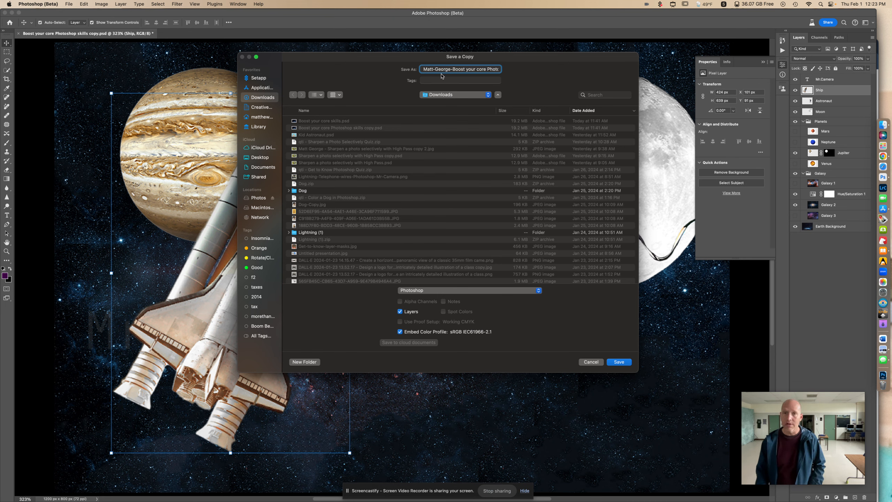
click(620, 362)
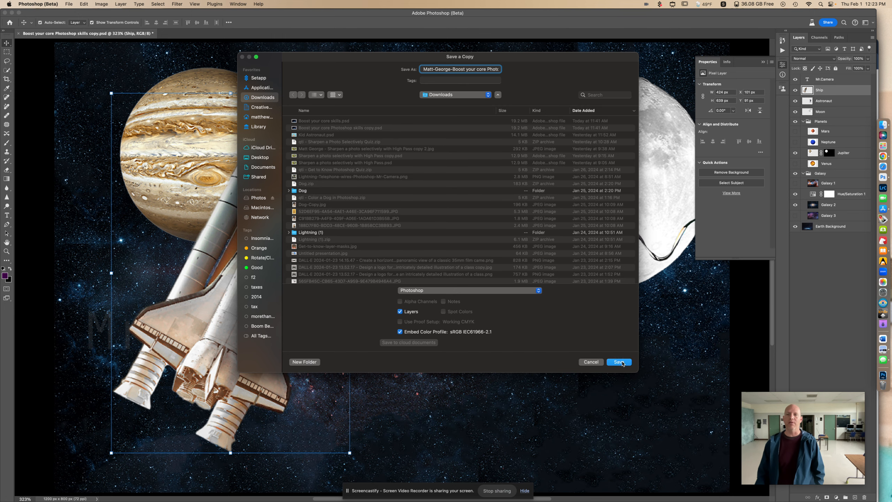
click(522, 233)
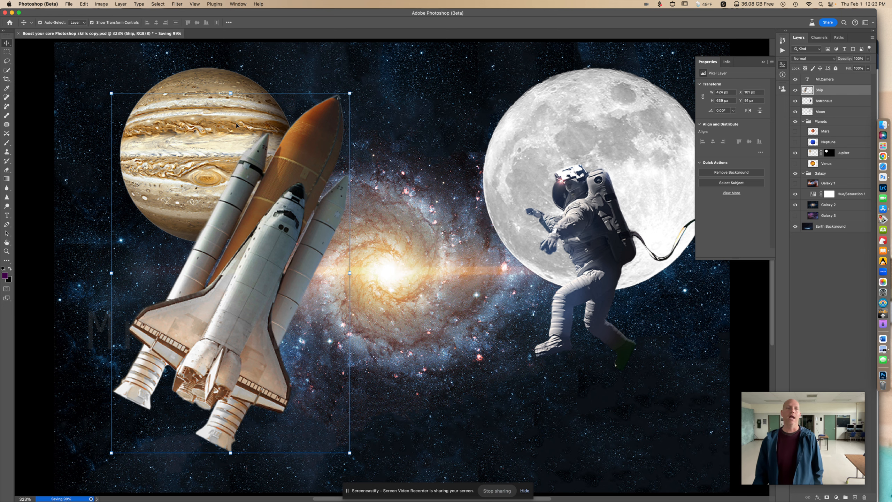
- Save a JPEG copy to Downloads with the author's full name at the start of the file name, using High quality 8
click(267, 54)
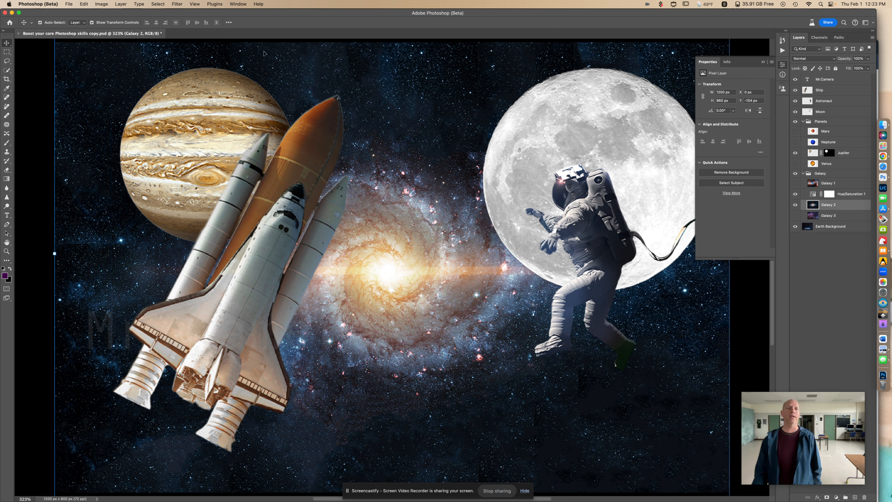
click(69, 5)
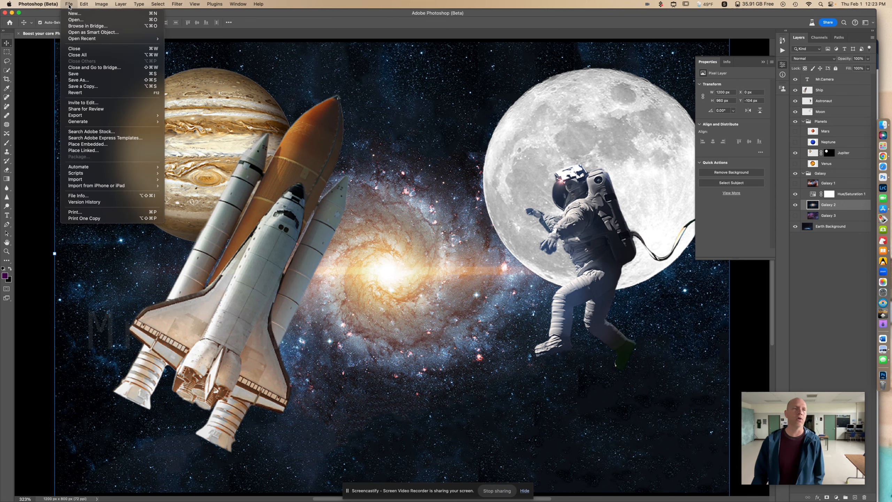
click(103, 88)
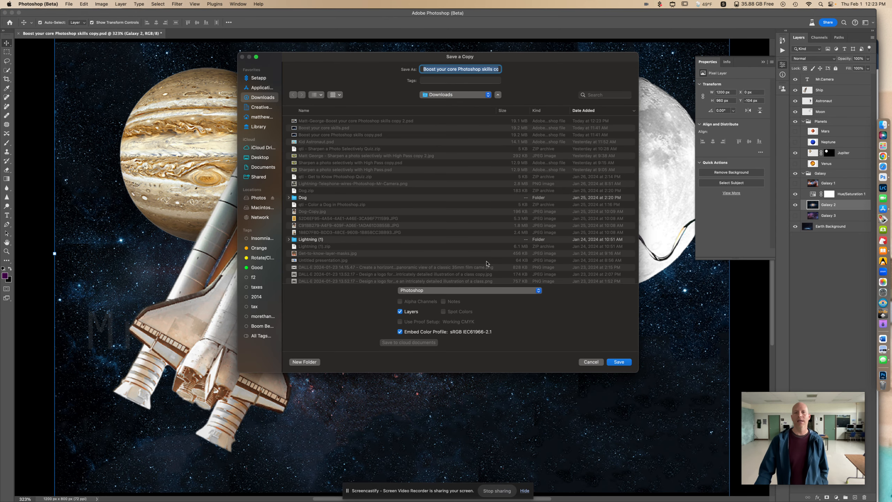
click(482, 290)
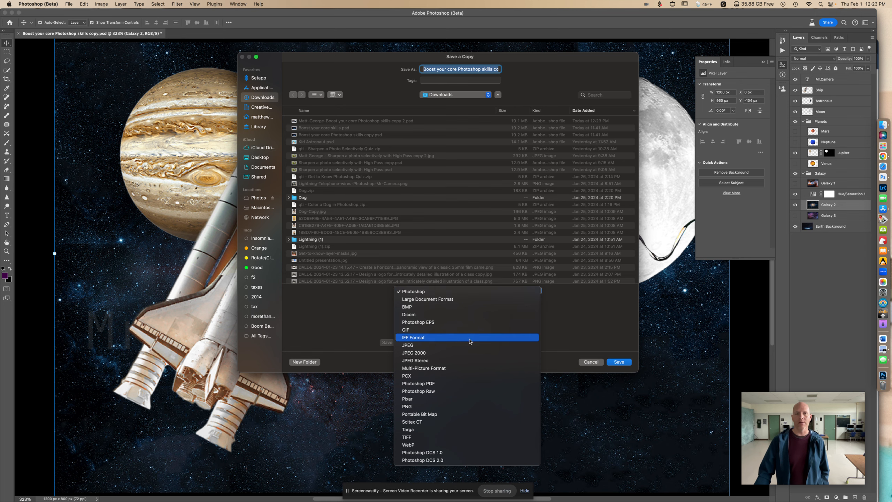
click(468, 345)
click(424, 70)
text(Matt-Geor)
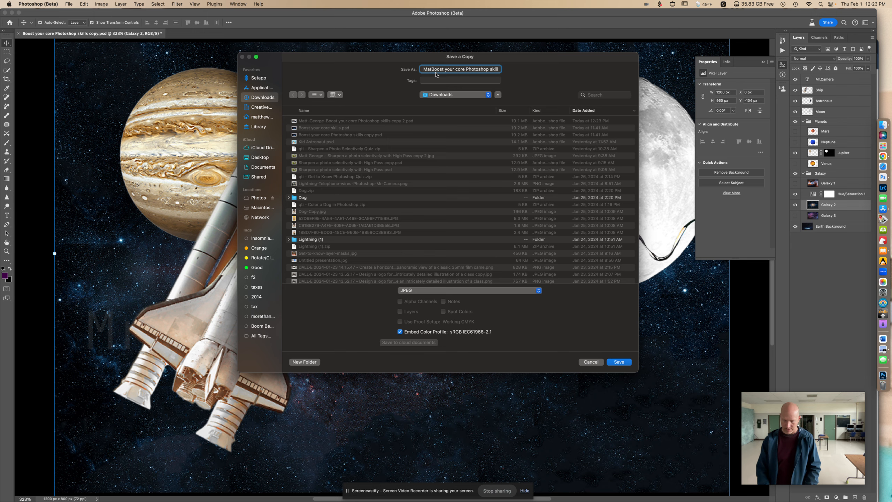
text(ge-)
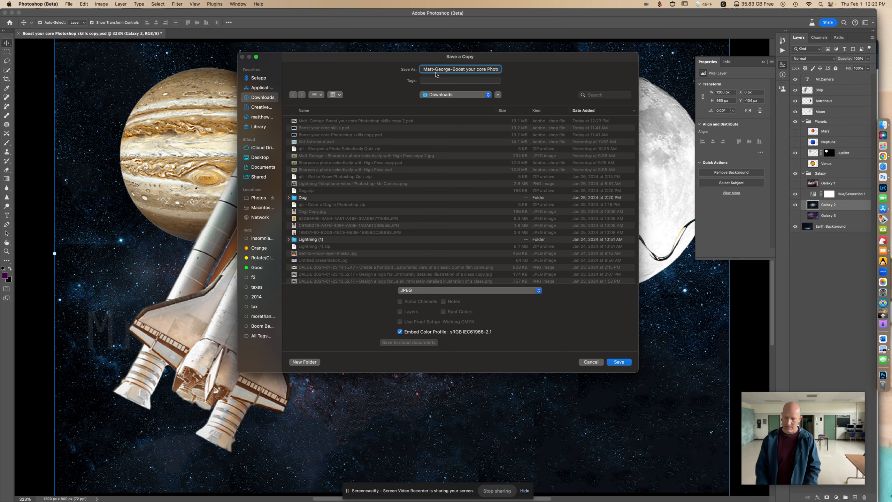
click(627, 363)
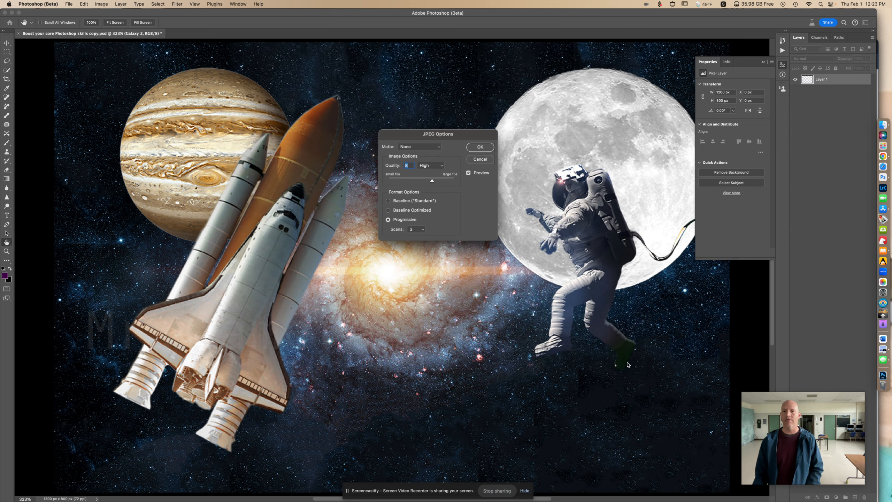
click(479, 147)
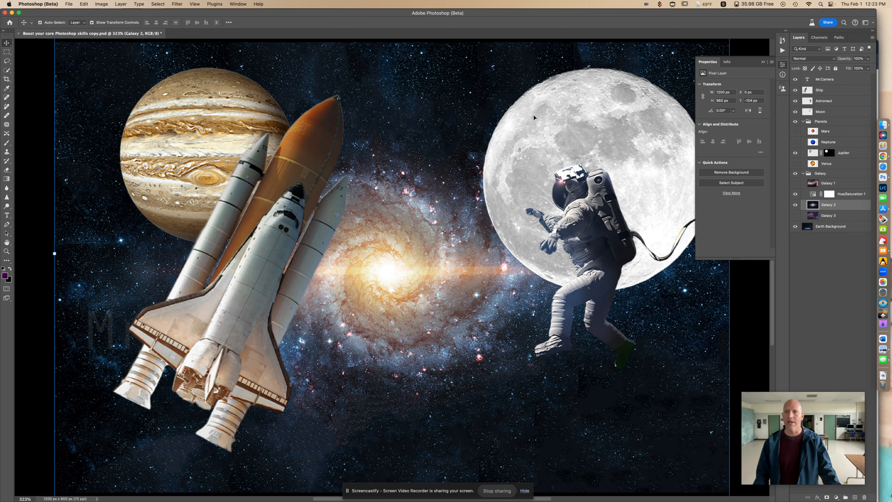